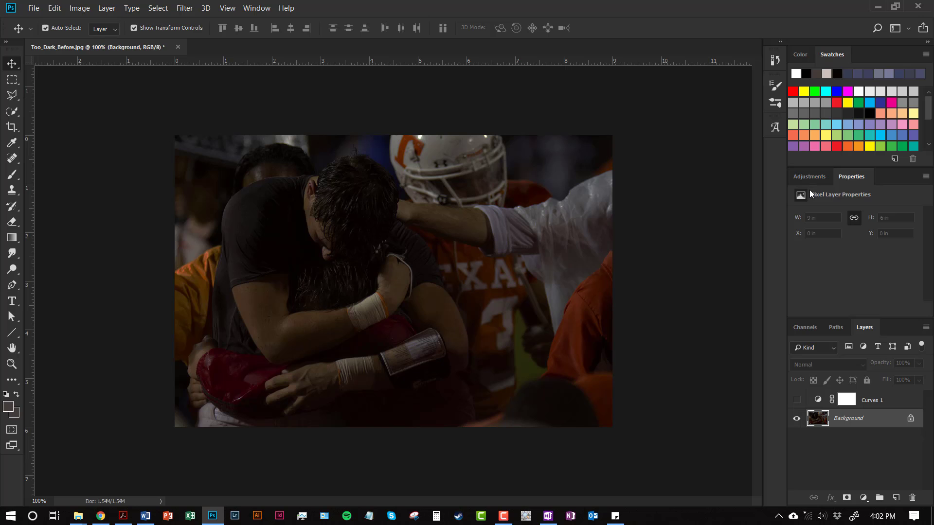
# Add a Levels adjustment layer above the Background, set its white input level to 110 and brighten the midtones.
pyautogui.click(803, 177)
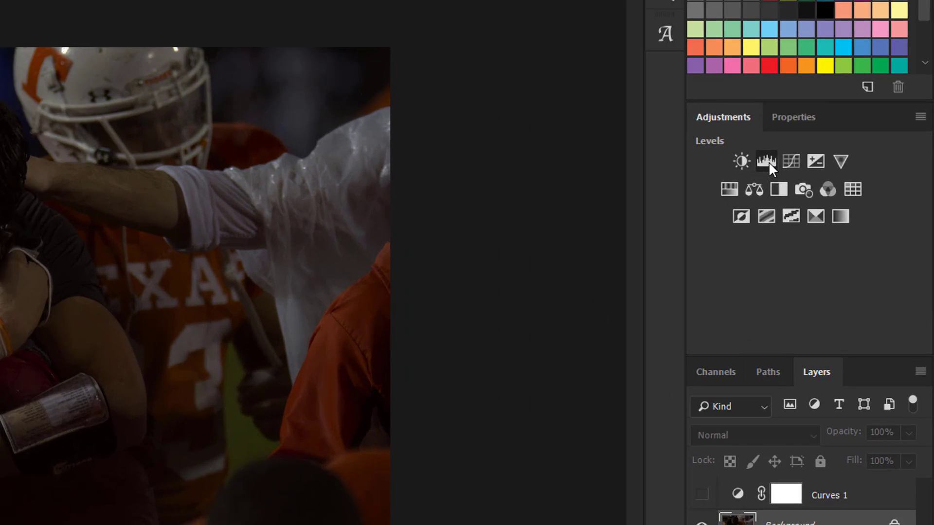
pyautogui.click(828, 198)
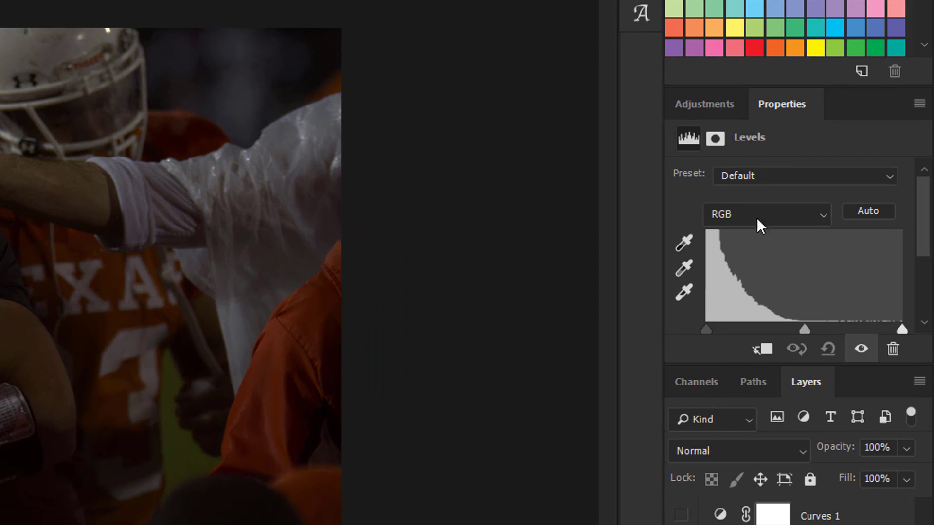
pyautogui.moveTo(798, 102); pyautogui.dragTo(335, 111)
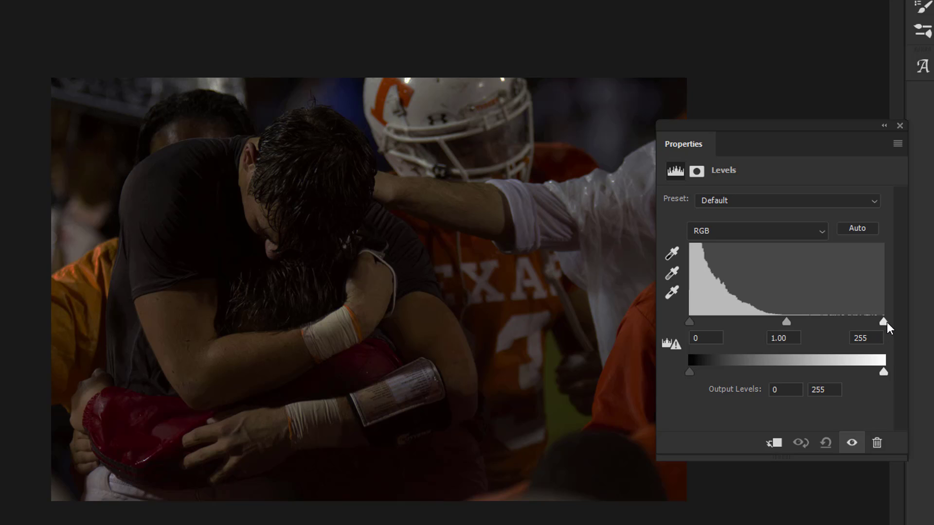
pyautogui.moveTo(884, 321); pyautogui.dragTo(773, 322)
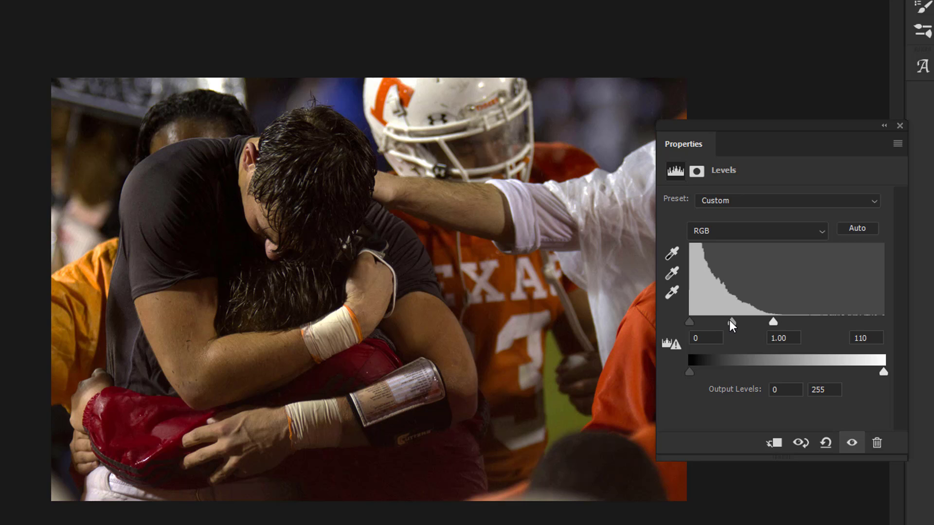
pyautogui.moveTo(731, 321); pyautogui.dragTo(683, 320)
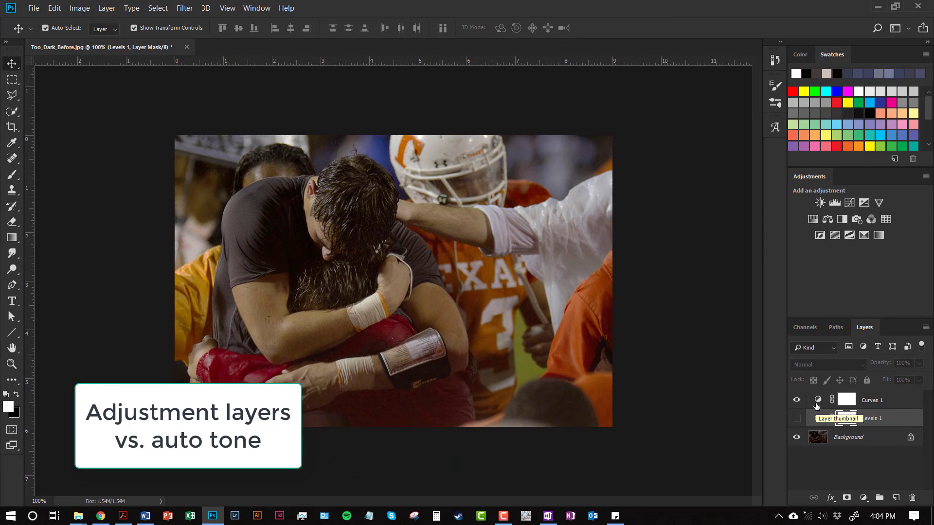
# Reshape the Curves 1 adjustment with on-image sampling, remove the extra points and leave one raised point in the darker midtones.
pyautogui.doubleClick(818, 400)
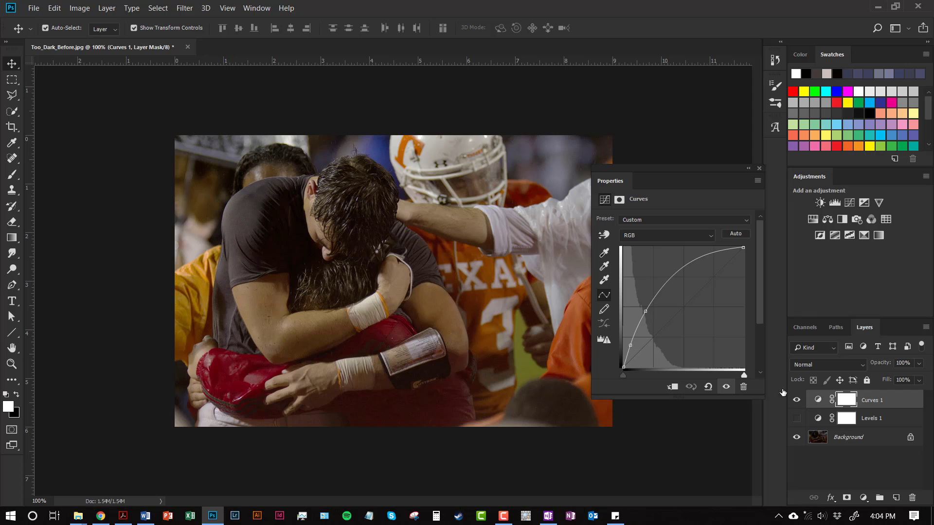
pyautogui.click(604, 235)
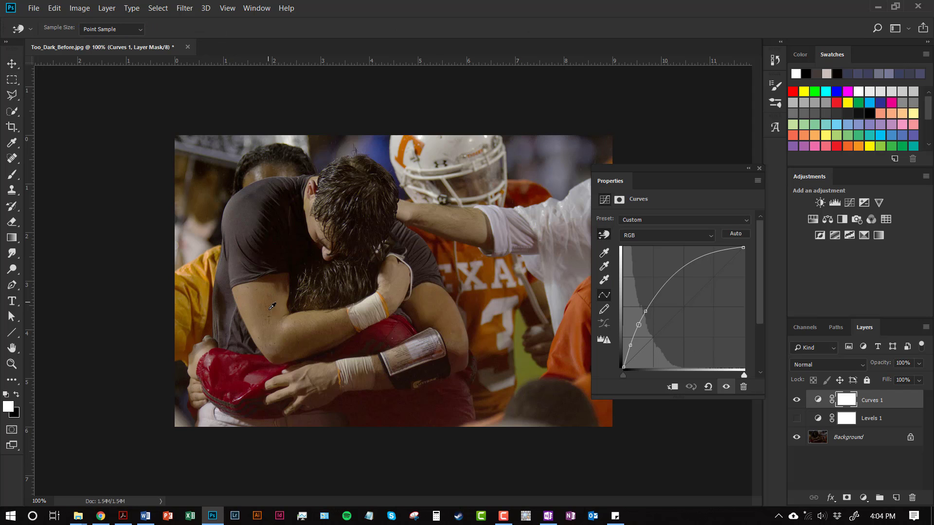
pyautogui.moveTo(269, 307); pyautogui.dragTo(270, 311)
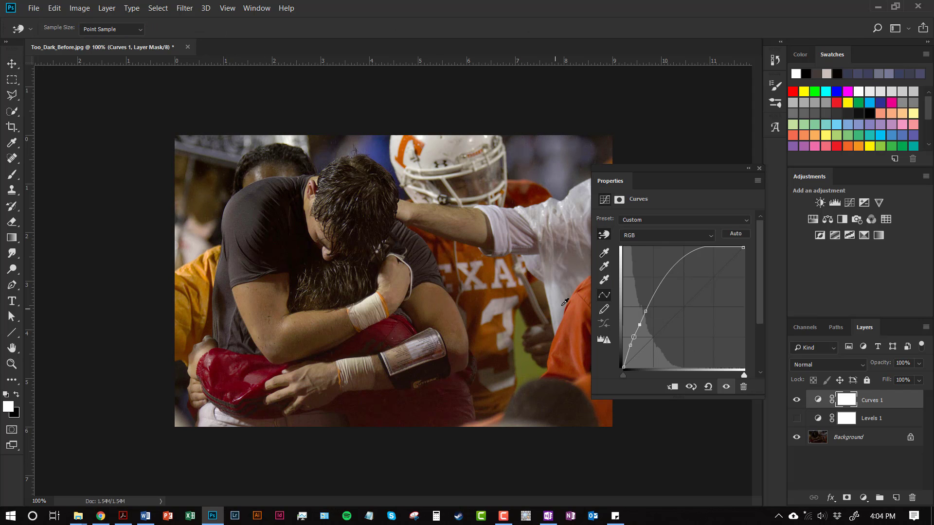
pyautogui.click(645, 312)
pyautogui.moveTo(645, 312); pyautogui.dragTo(650, 411)
pyautogui.moveTo(639, 324); pyautogui.dragTo(652, 303)
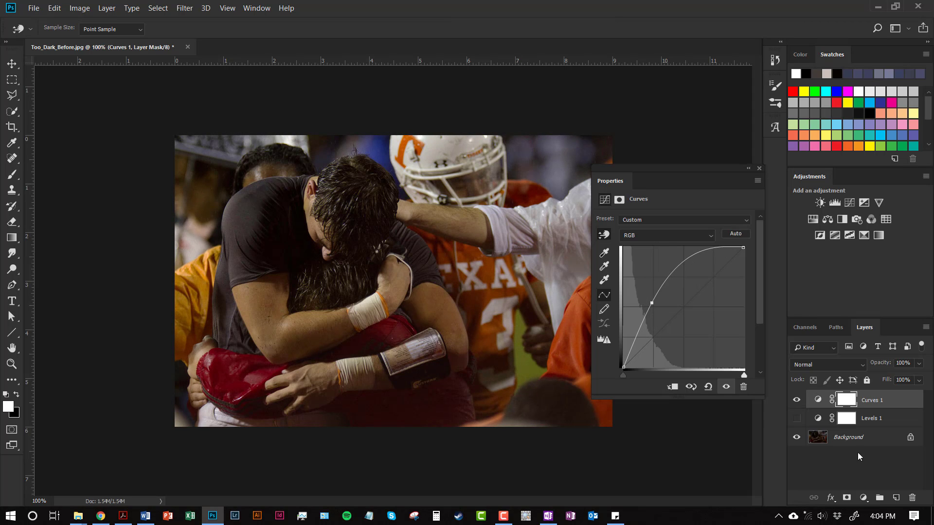
# Select the Background layer, close the floating layer properties and hide the Curves 1 layer.
pyautogui.click(855, 437)
pyautogui.press('v')
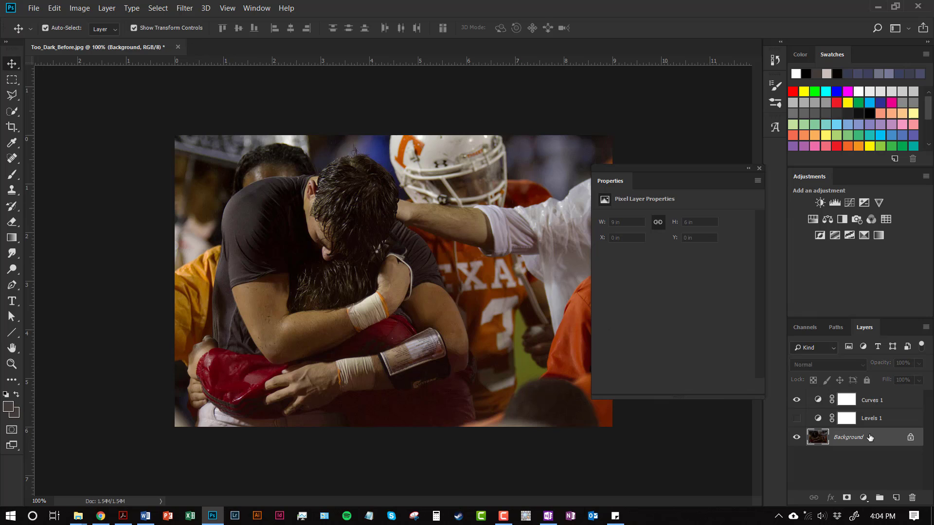
pyautogui.click(758, 168)
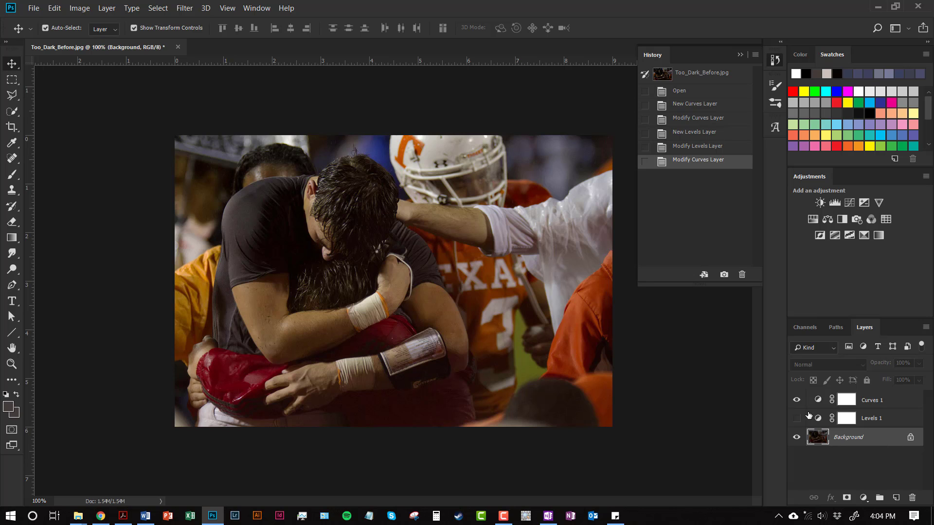
pyautogui.click(797, 399)
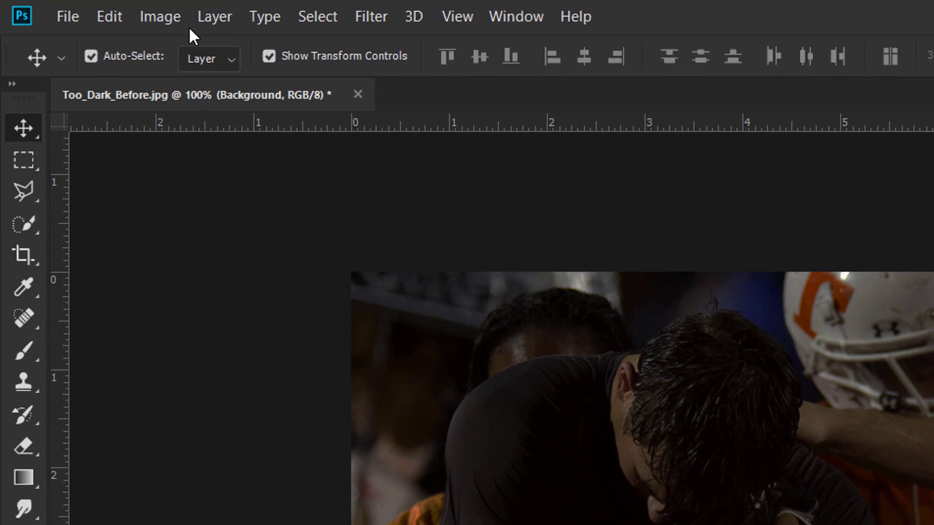
# Apply the Auto Tone, Auto Contrast and Auto Color corrections directly to the Background layer.
pyautogui.click(84, 9)
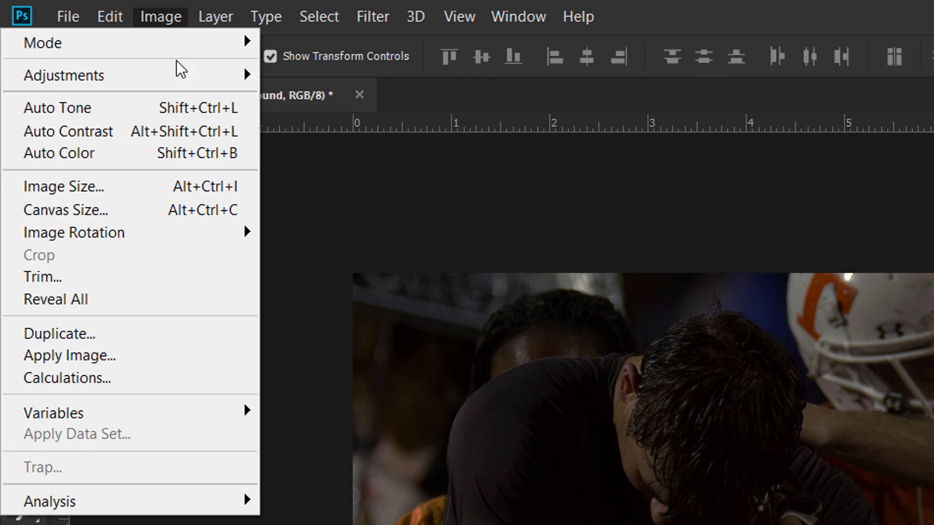
pyautogui.moveTo(179, 77)
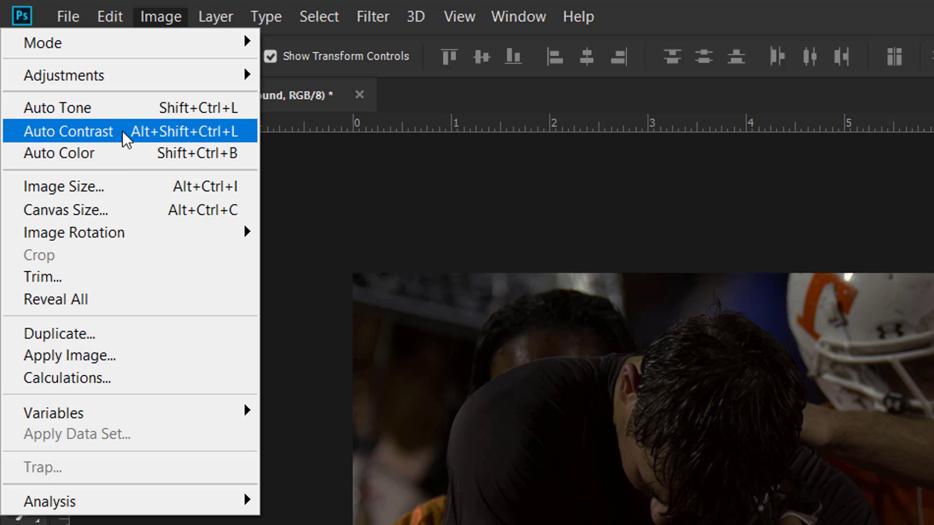
pyautogui.click(109, 110)
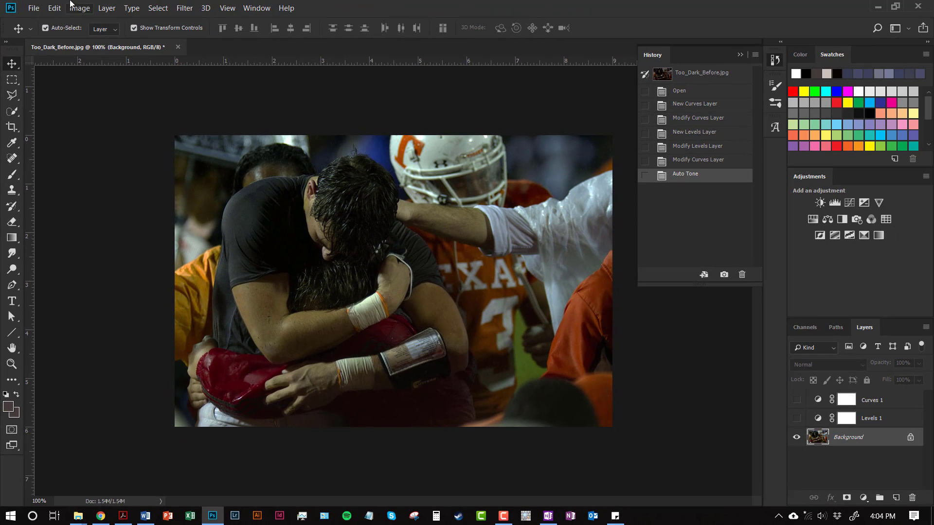
pyautogui.click(115, 12)
pyautogui.click(77, 65)
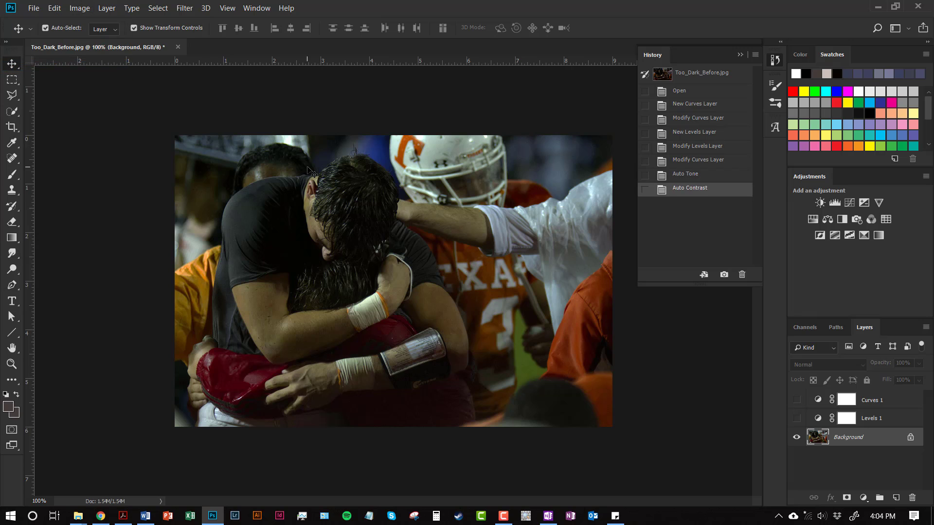
pyautogui.click(80, 9)
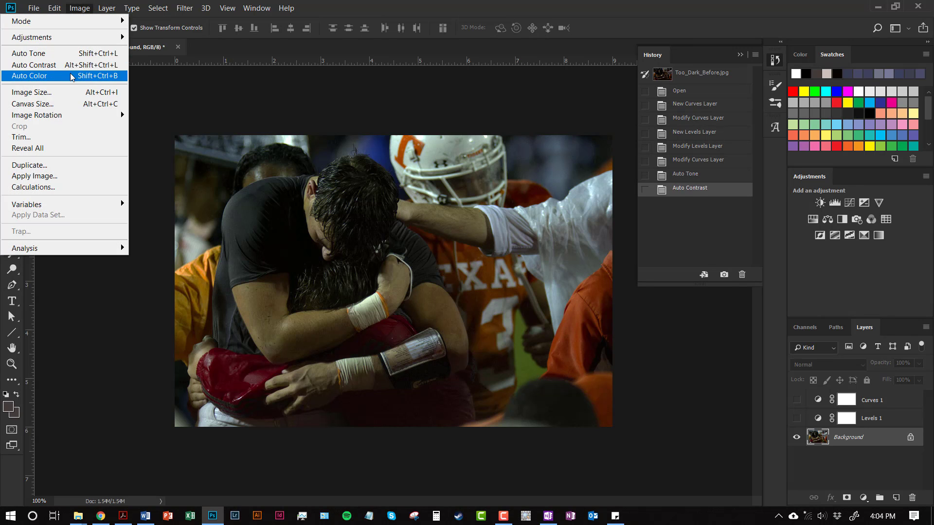
pyautogui.click(70, 74)
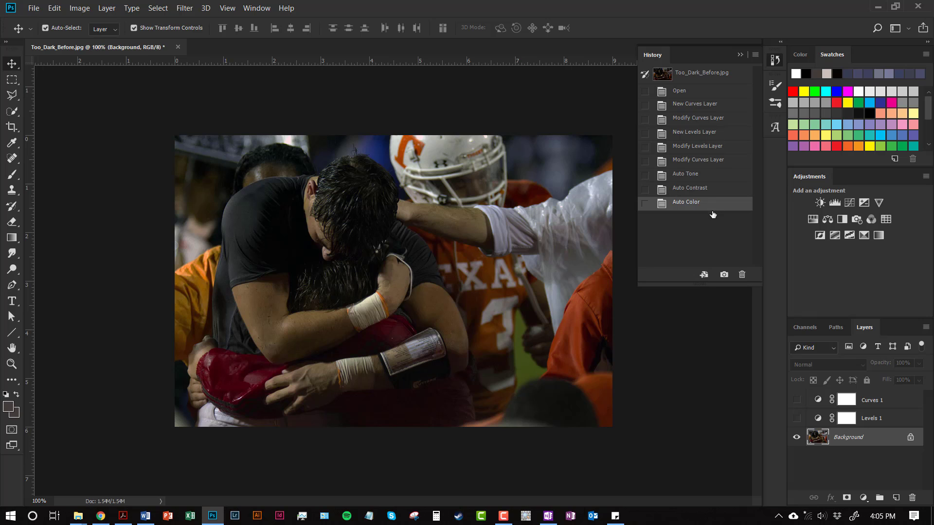
# Compare the Auto Color history state with the Modify Curves Layer state, showing Curves 1 for the comparison.
pyautogui.click(718, 161)
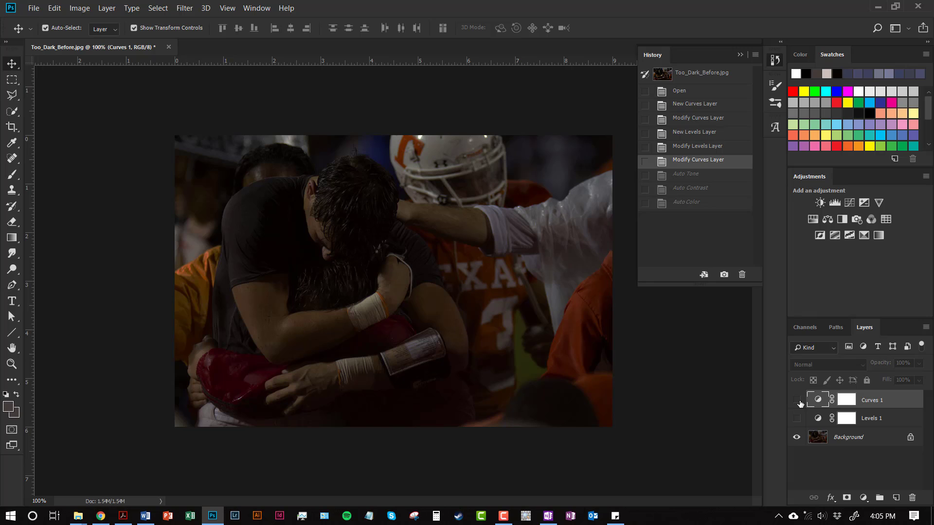
pyautogui.click(692, 203)
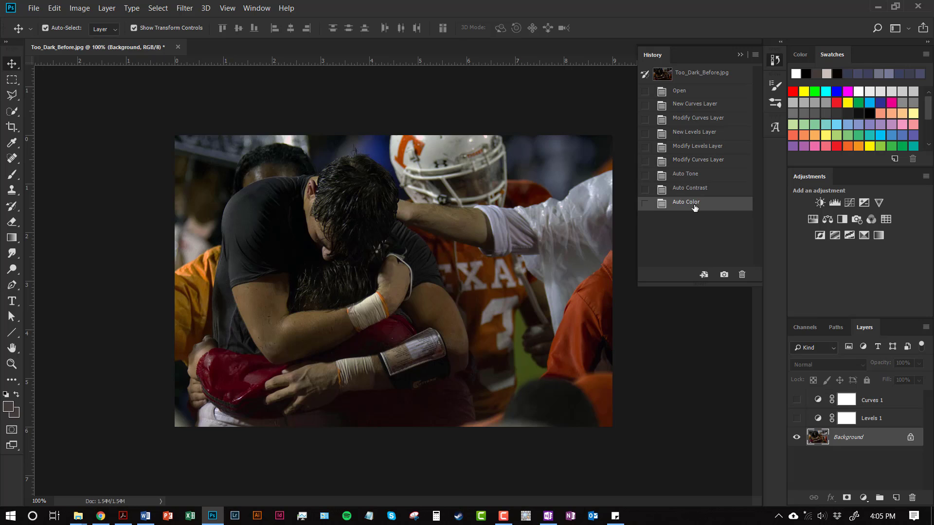
pyautogui.click(704, 161)
pyautogui.click(796, 400)
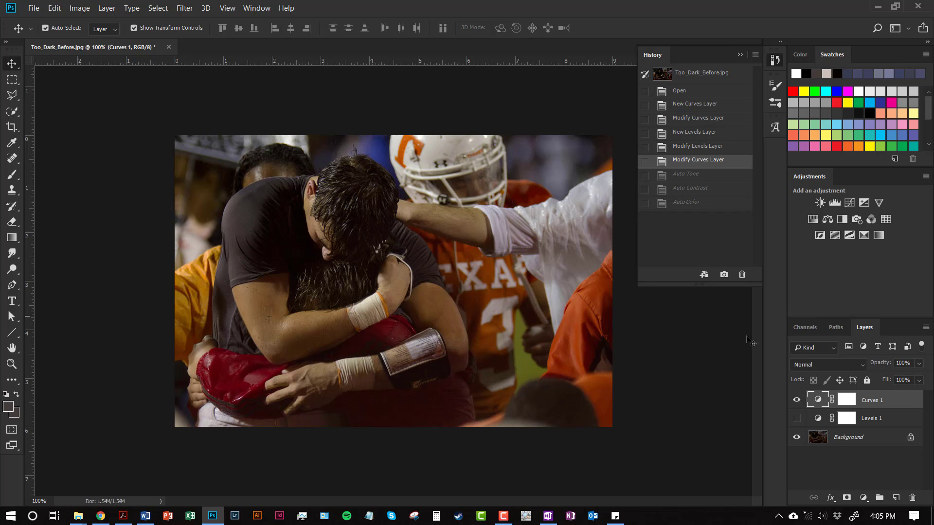
pyautogui.click(700, 202)
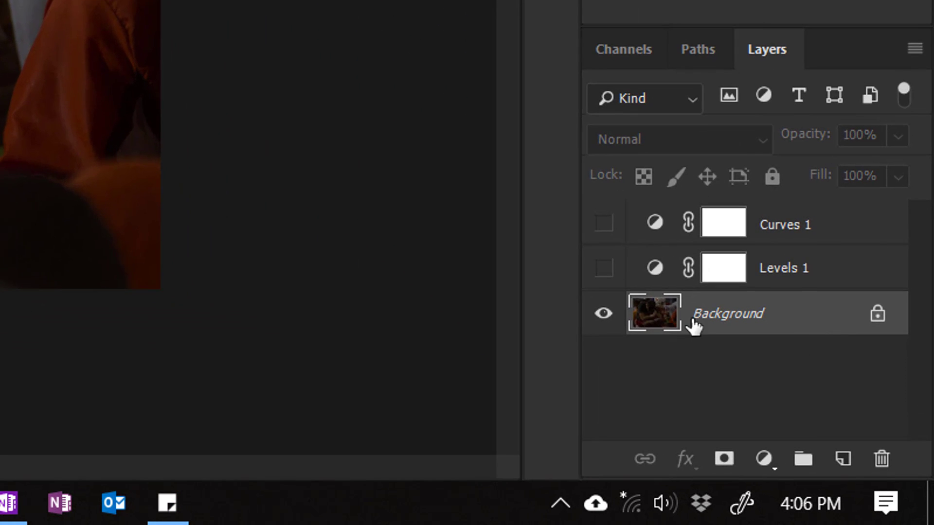
# Convert the locked Background into a regular layer named Layer 0 and duplicate it, discarding the second duplicate.
pyautogui.doubleClick(806, 323)
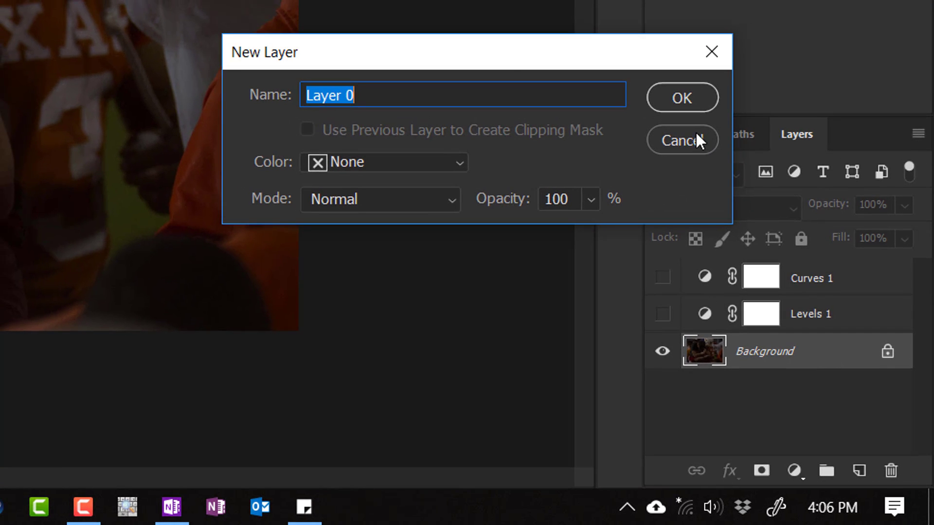
pyautogui.click(688, 103)
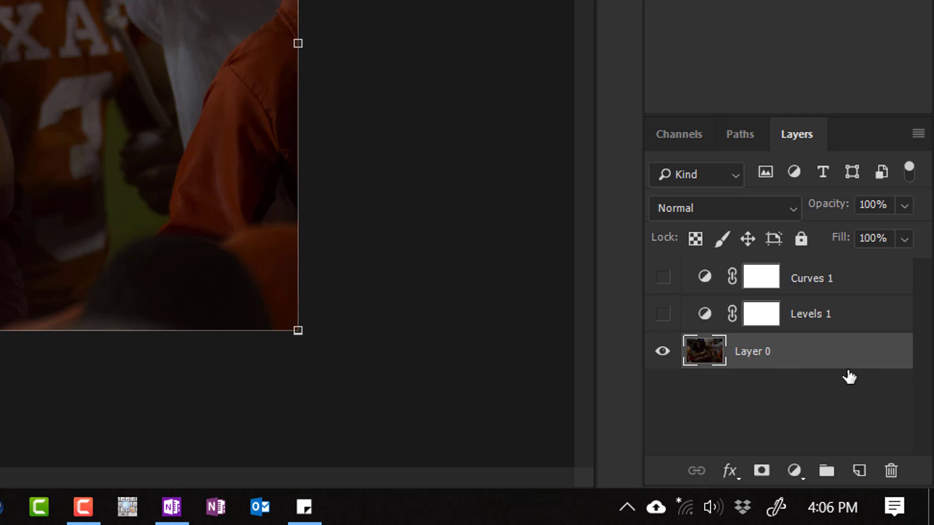
pyautogui.moveTo(800, 353); pyautogui.dragTo(860, 469)
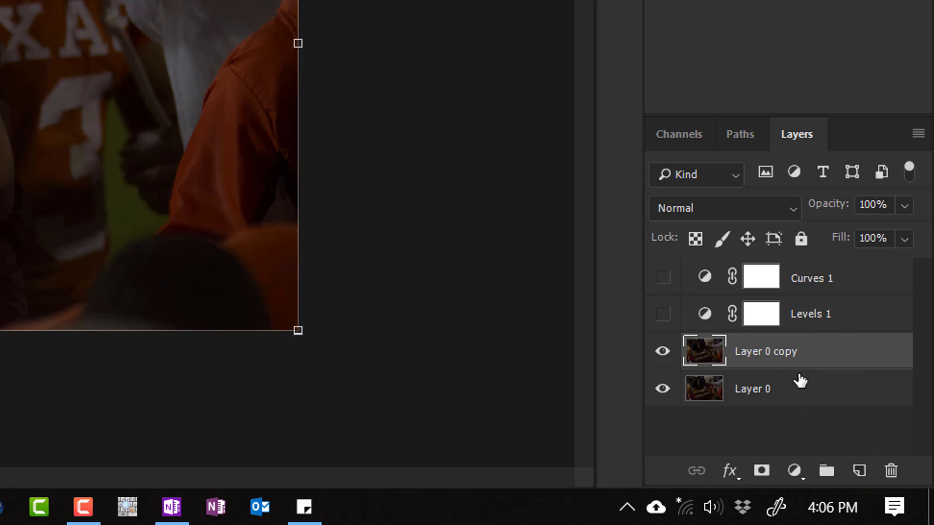
pyautogui.hotkey('ctrl', 'j')
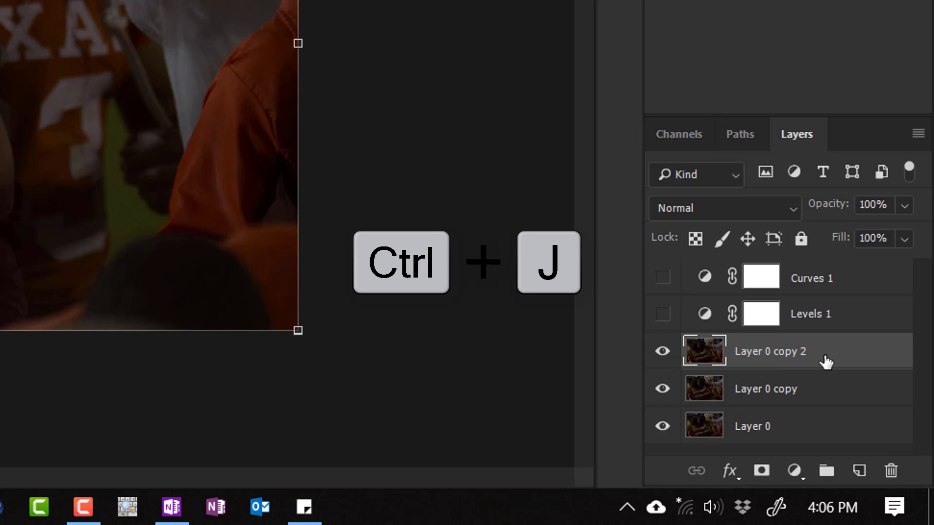
pyautogui.moveTo(825, 362); pyautogui.dragTo(891, 470)
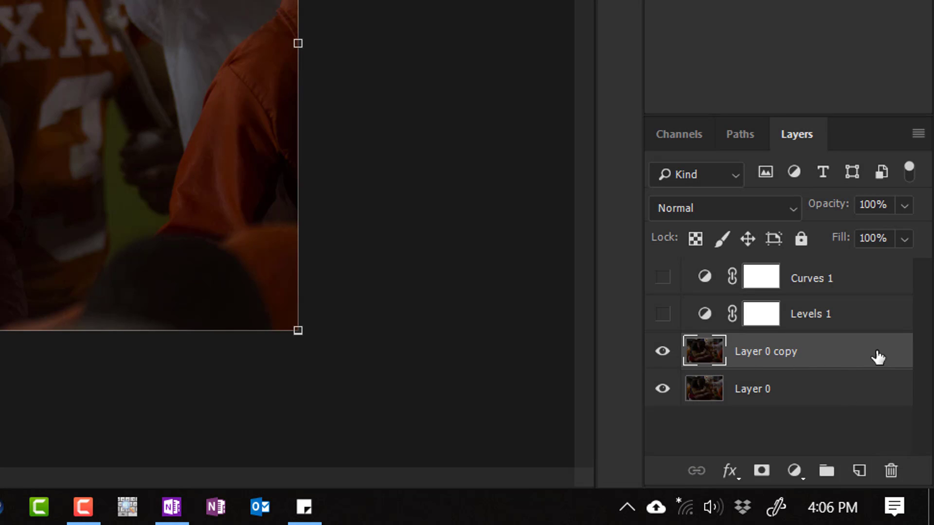
# Set the blend mode of Layer 0 copy to Screen and duplicate that layer three times to brighten the photo.
pyautogui.click(792, 209)
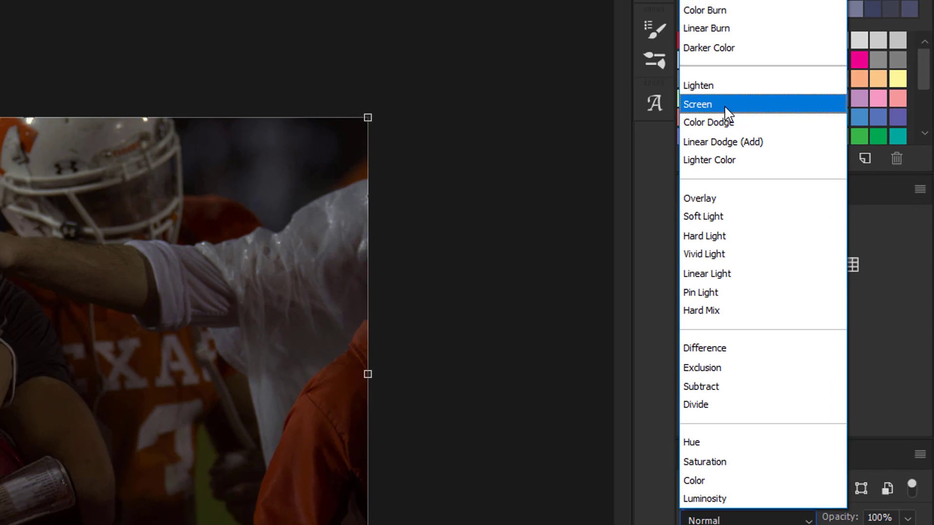
pyautogui.click(725, 105)
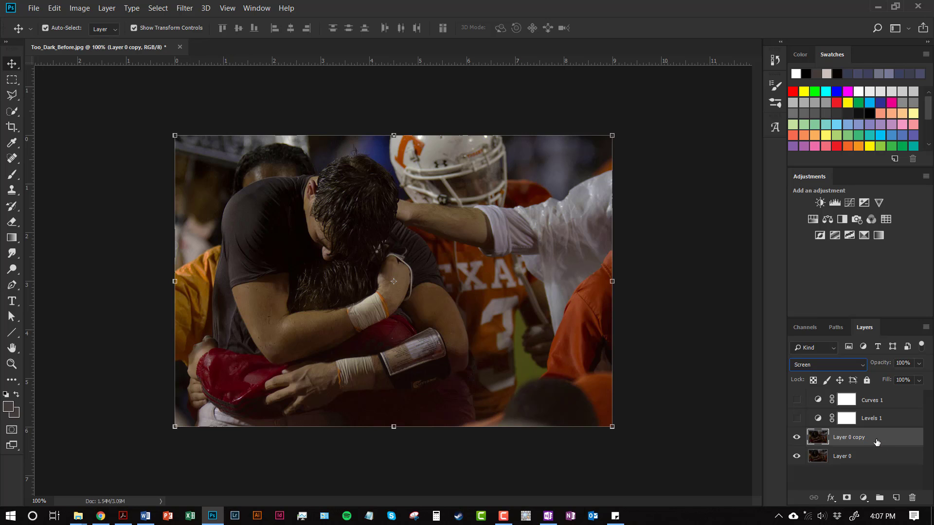
pyautogui.hotkey('ctrl', 'j')
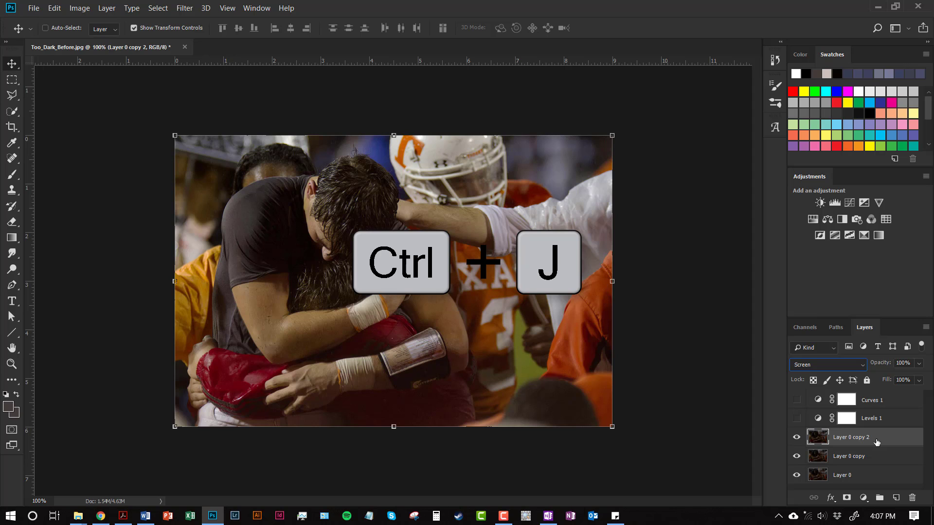
pyautogui.hotkey('ctrl', 'j')
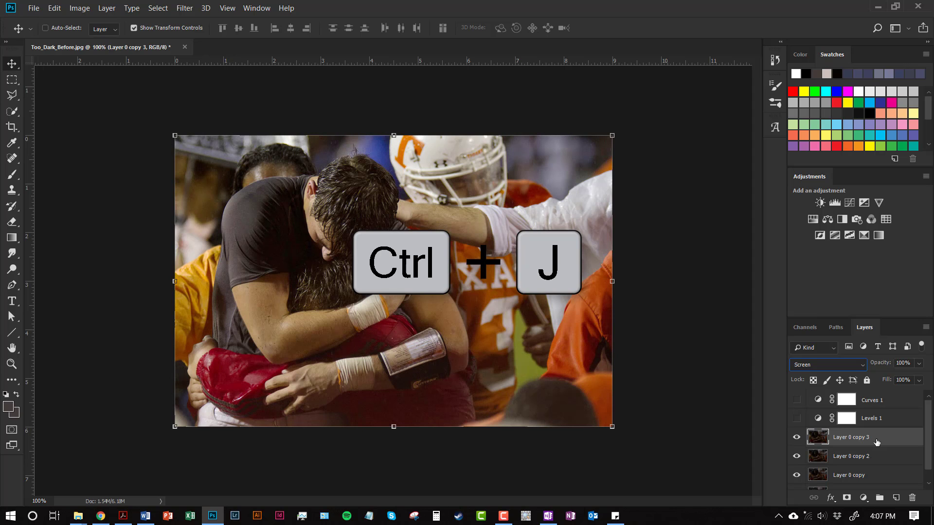
pyautogui.hotkey('ctrl', 'j')
pyautogui.press('ctrl')
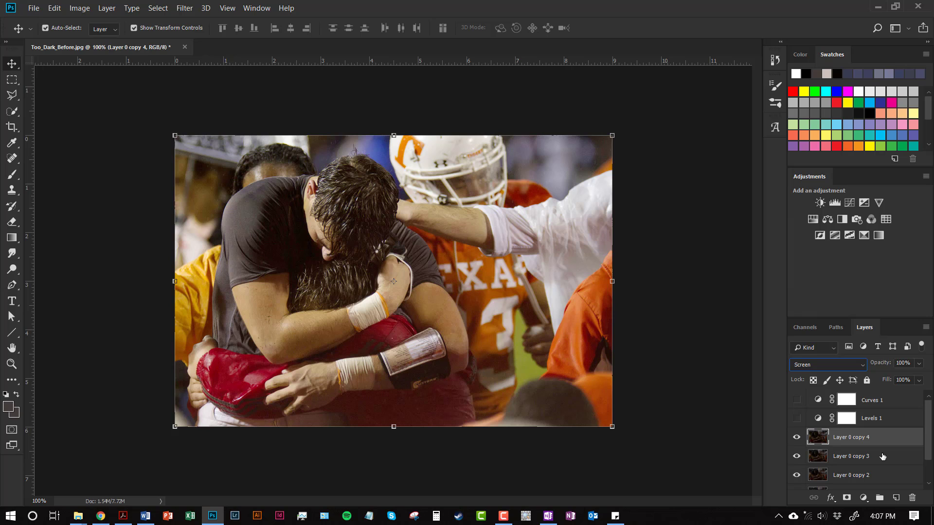
# Save the brightened photo as a JPEG named Too_Dark_after with Maximum quality 12 and the Baseline ("Standard") format.
pyautogui.click(34, 10)
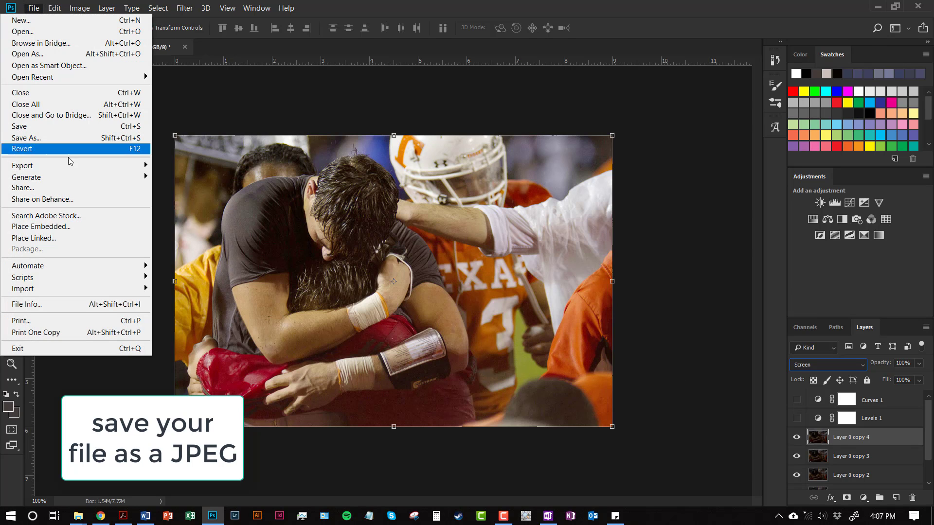
pyautogui.click(20, 137)
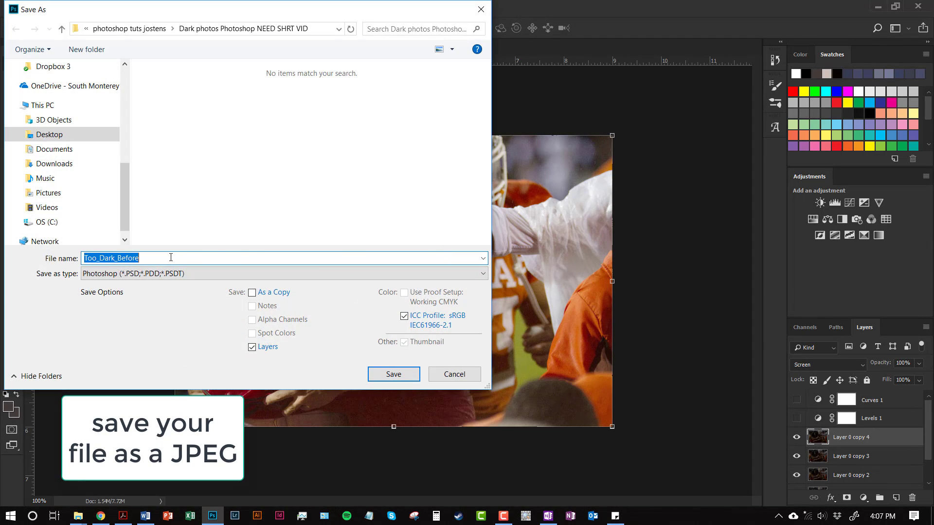
pyautogui.click(171, 257)
pyautogui.moveTo(141, 258); pyautogui.dragTo(119, 260)
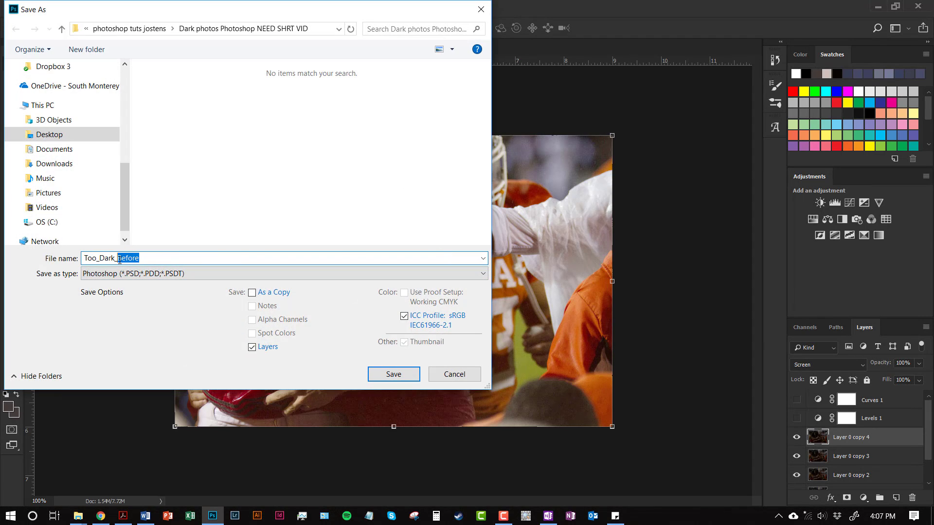
pyautogui.write('after')
pyautogui.click(195, 271)
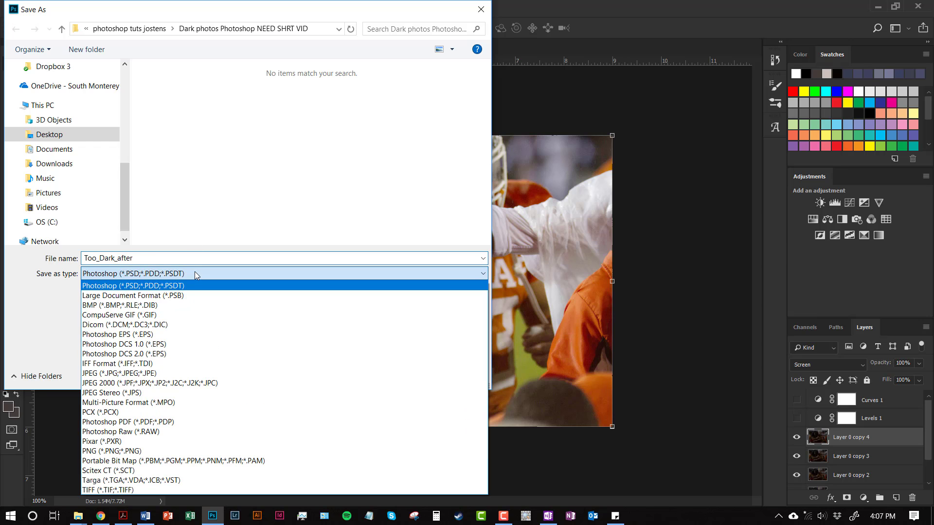
pyautogui.click(148, 373)
pyautogui.click(379, 378)
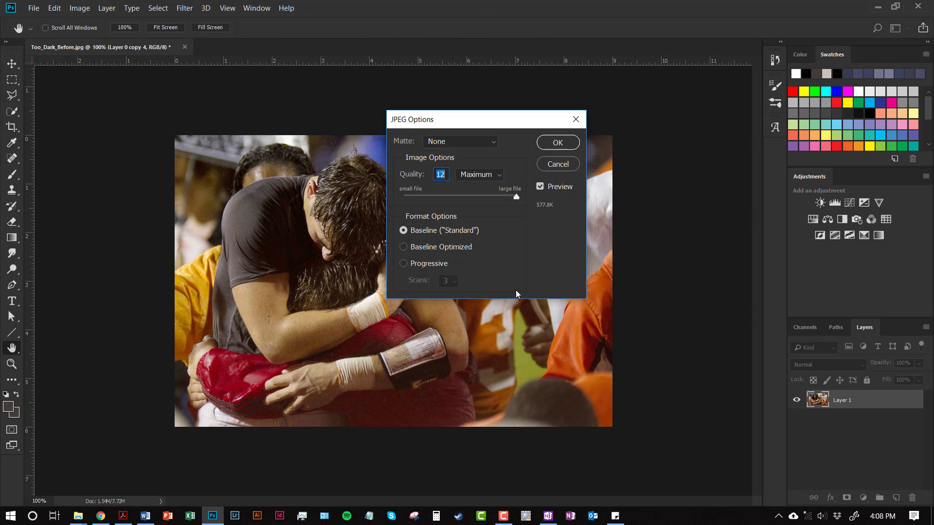
pyautogui.click(555, 146)
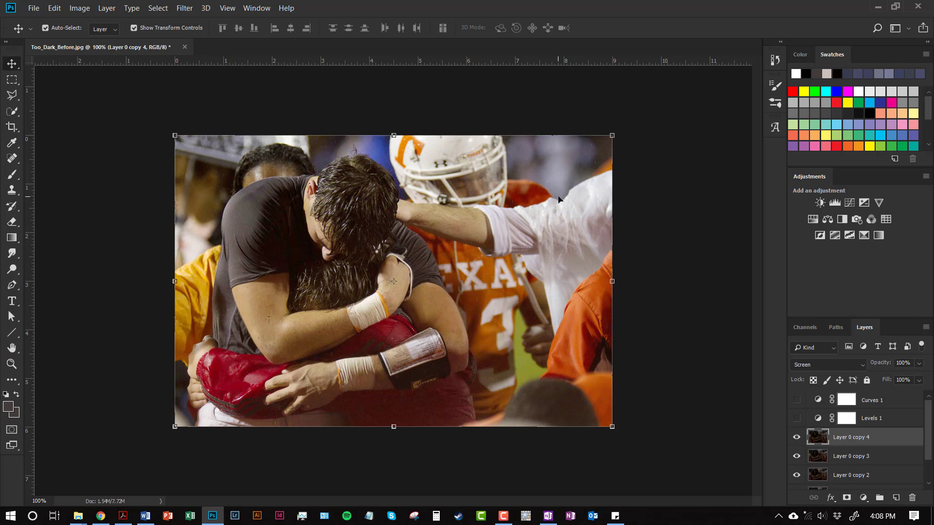